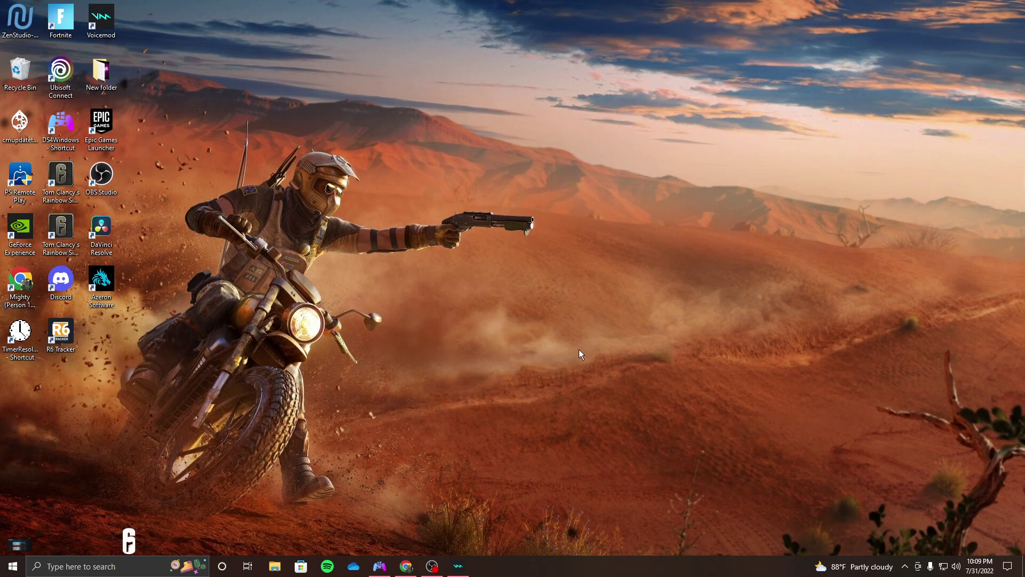
# Switch to Chrome and examine the x64 desktop apps download on the .NET 6.0 runtime page
pyautogui.click(406, 566)
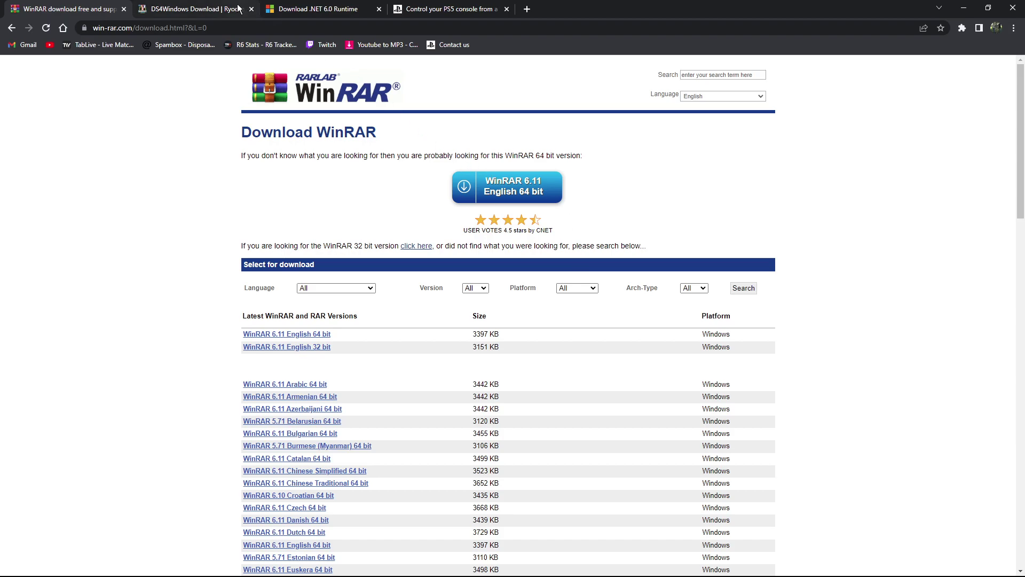
pyautogui.click(317, 6)
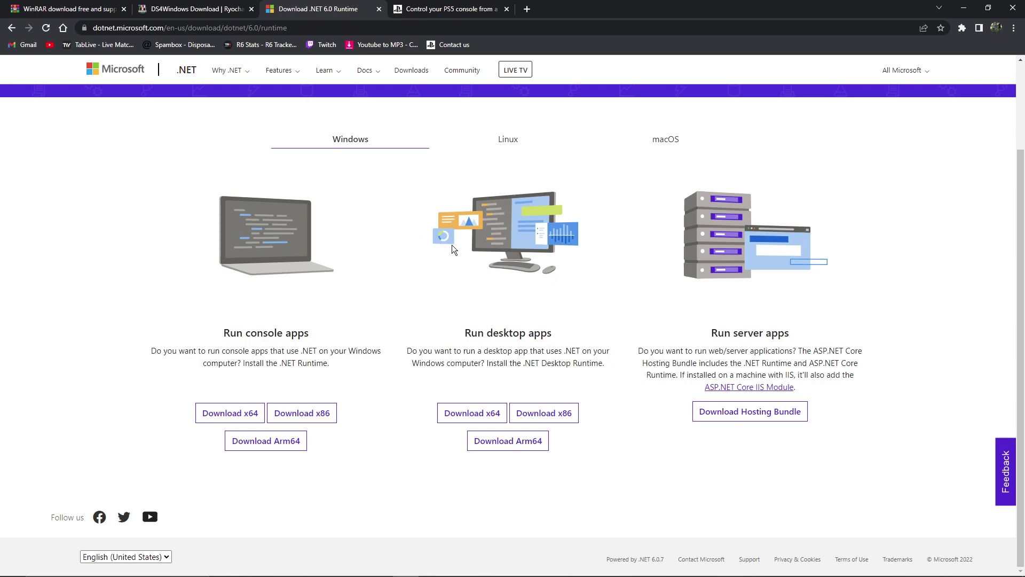
pyautogui.click(484, 419)
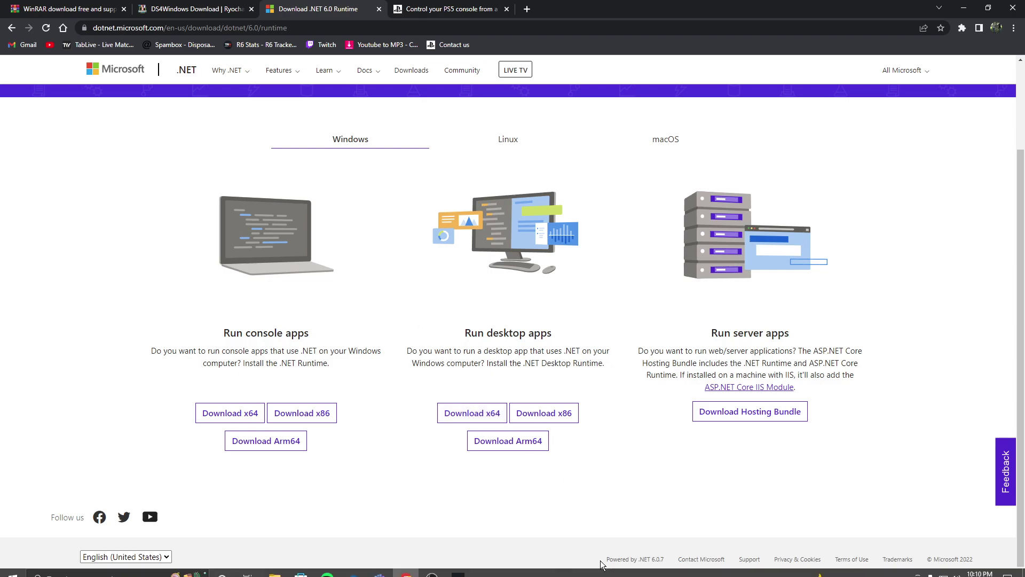
# Download the DS4Windows 3.1.1 x64 archive from the Ryochan7 download page and save it to the Desktop
pyautogui.click(235, 10)
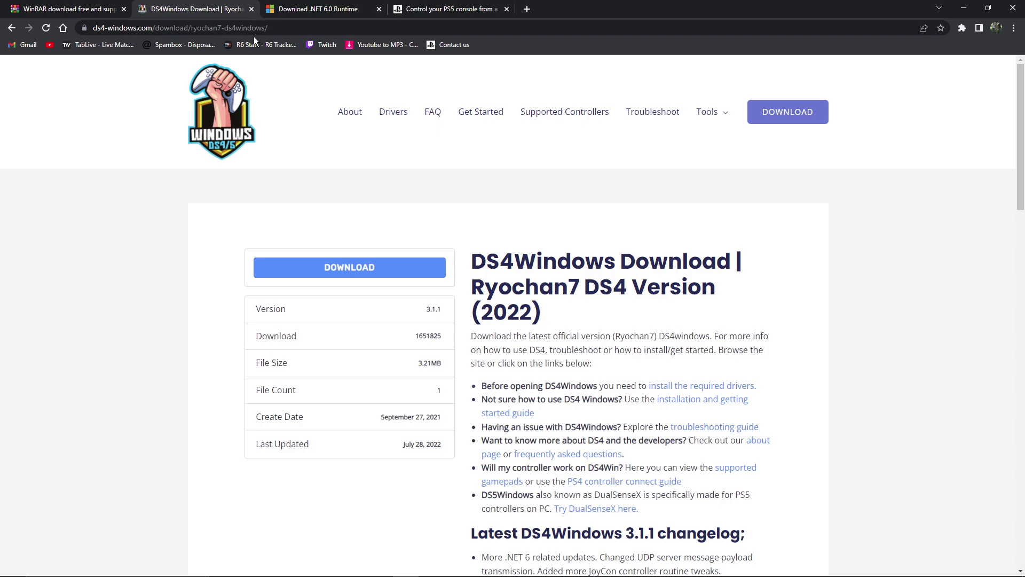
pyautogui.click(427, 273)
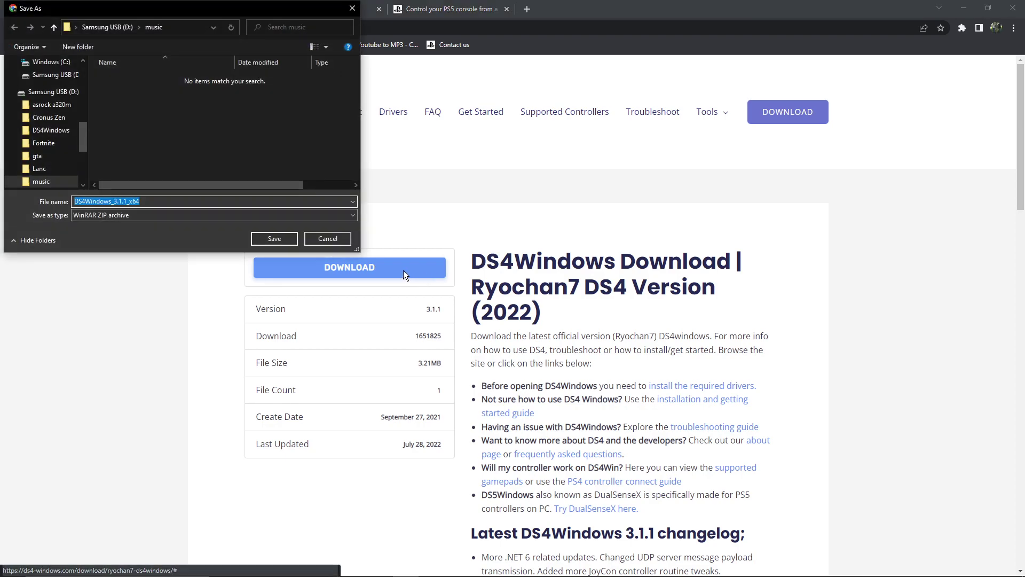
pyautogui.scroll(5, 62, 121)
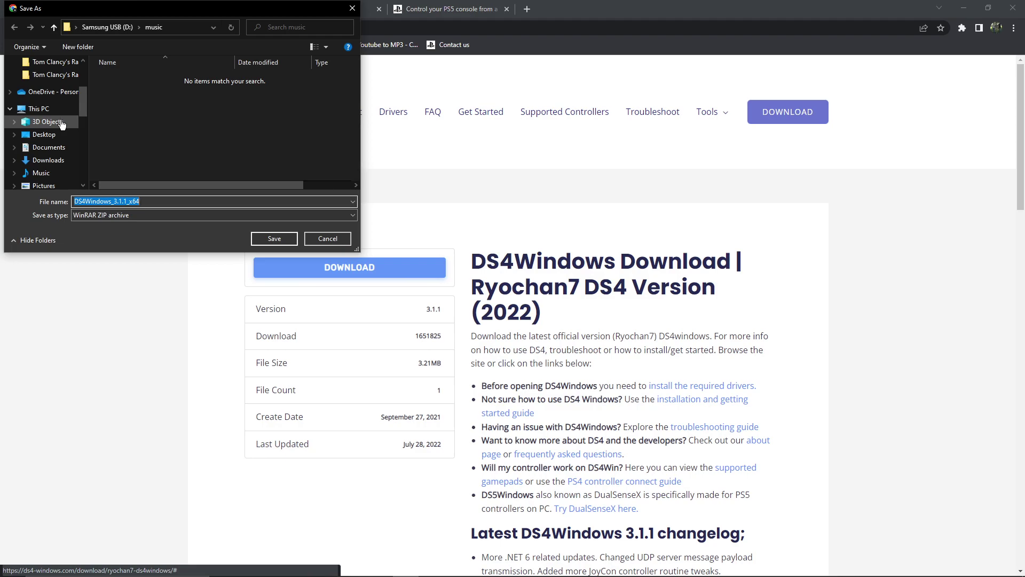
pyautogui.click(66, 133)
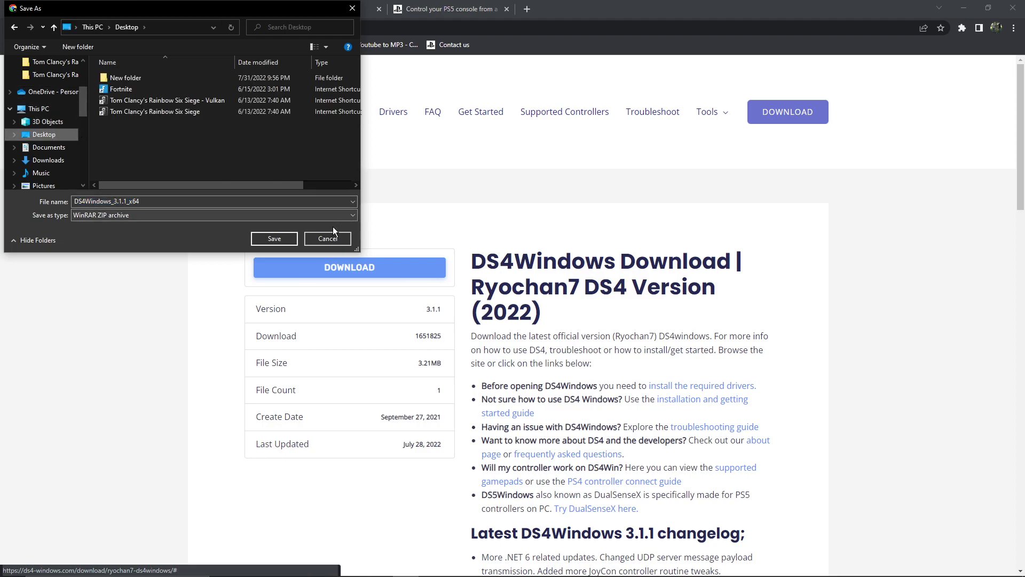
pyautogui.click(275, 239)
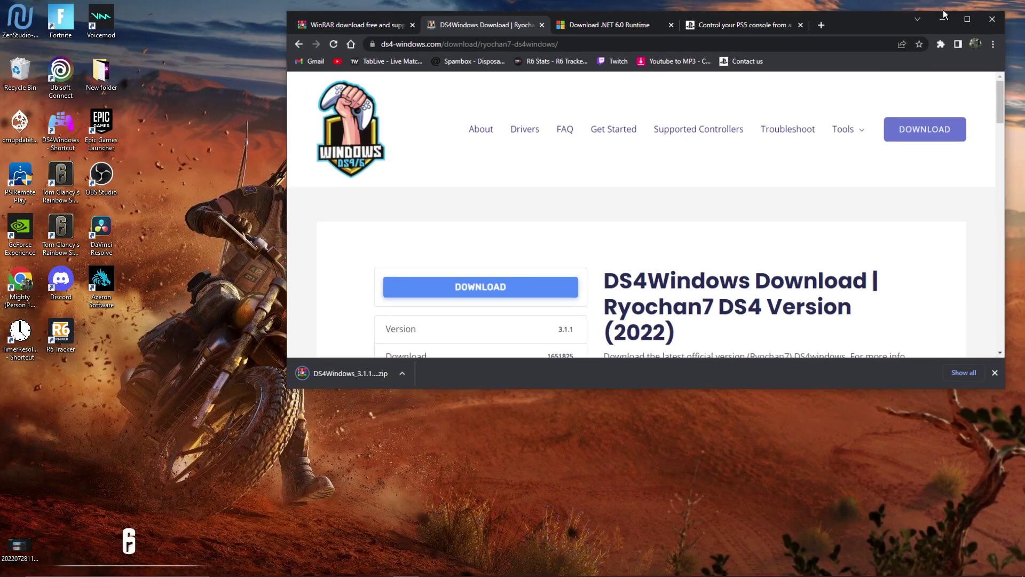
# Shrink the browser window to expose the desktop and create a new desktop folder named ds4
pyautogui.click(988, 8)
pyautogui.moveTo(899, 33); pyautogui.dragTo(650, 30)
pyautogui.rightClick(866, 228)
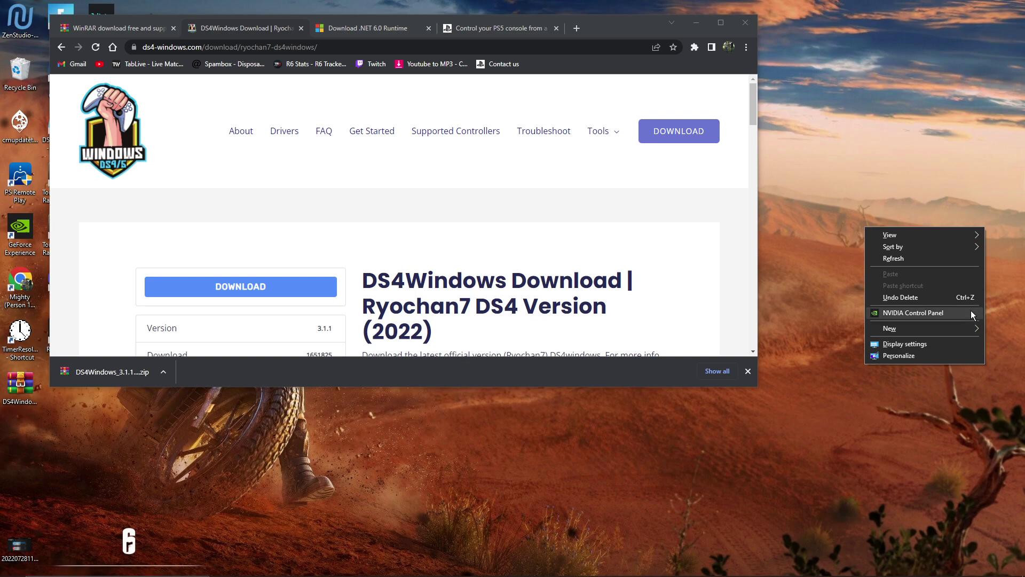
pyautogui.moveTo(941, 330)
pyautogui.click(812, 327)
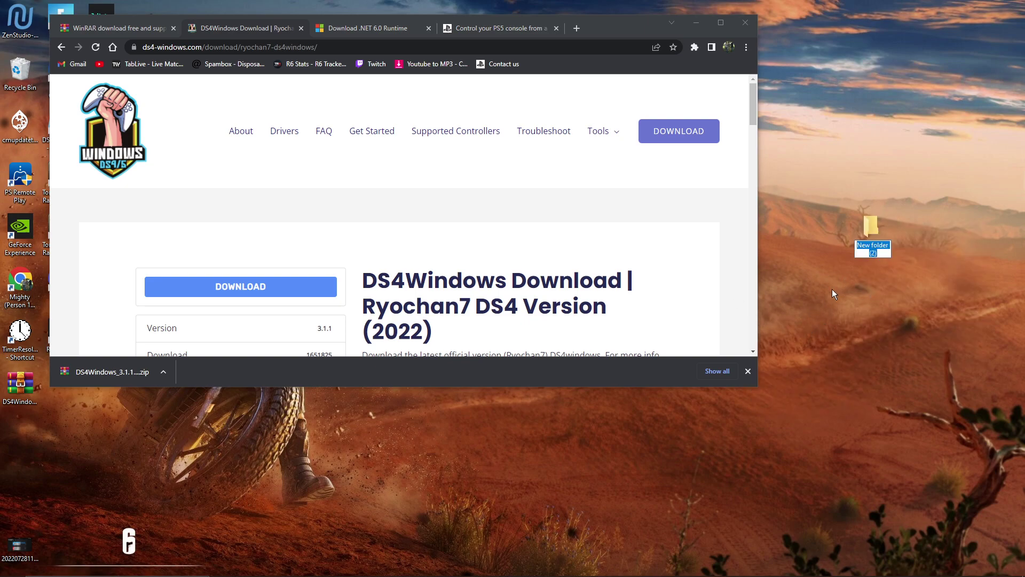
pyautogui.write('ds')
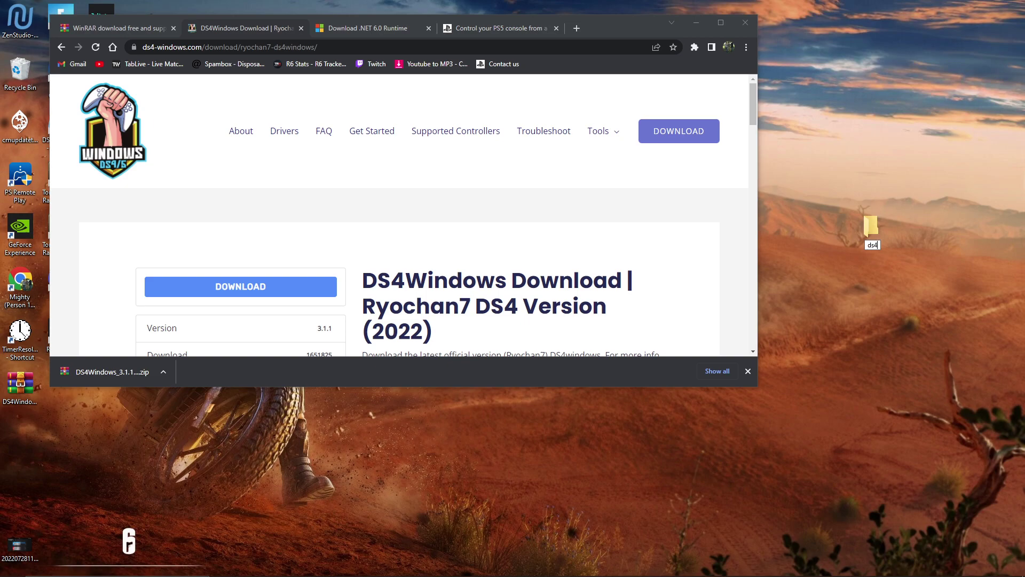
pyautogui.write('4')
pyautogui.press('Return')
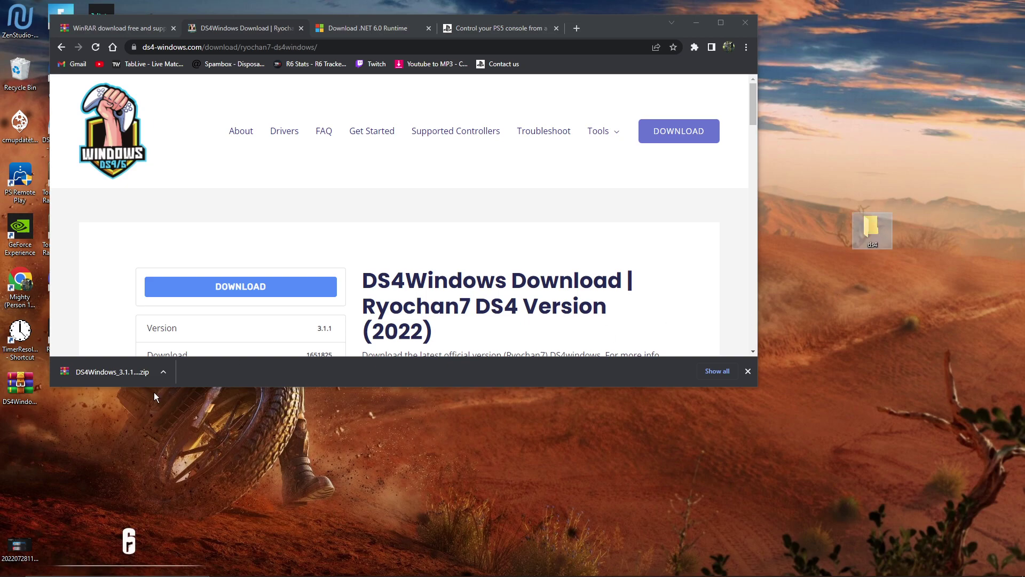
# Copy the downloaded DS4Windows zip into the ds4 folder and extract it in place
pyautogui.moveTo(132, 375); pyautogui.dragTo(868, 227)
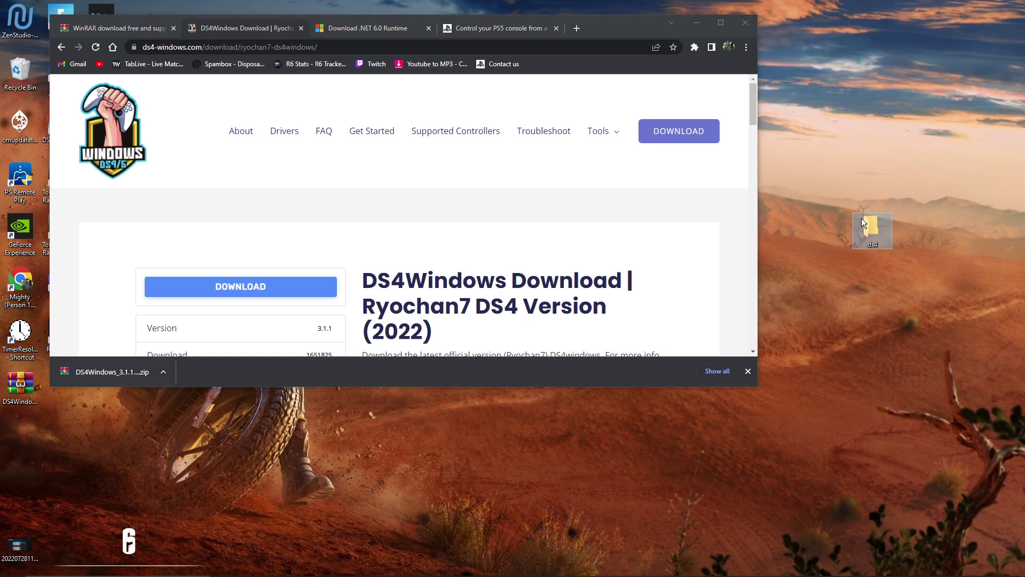
pyautogui.doubleClick(871, 227)
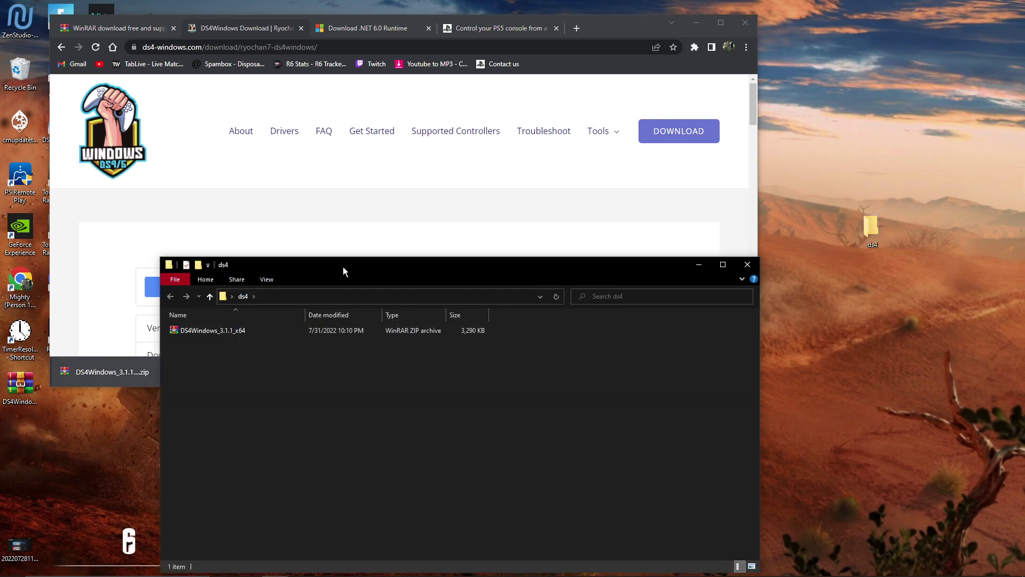
pyautogui.moveTo(343, 265); pyautogui.dragTo(786, 155)
pyautogui.click(687, 217)
pyautogui.rightClick(687, 220)
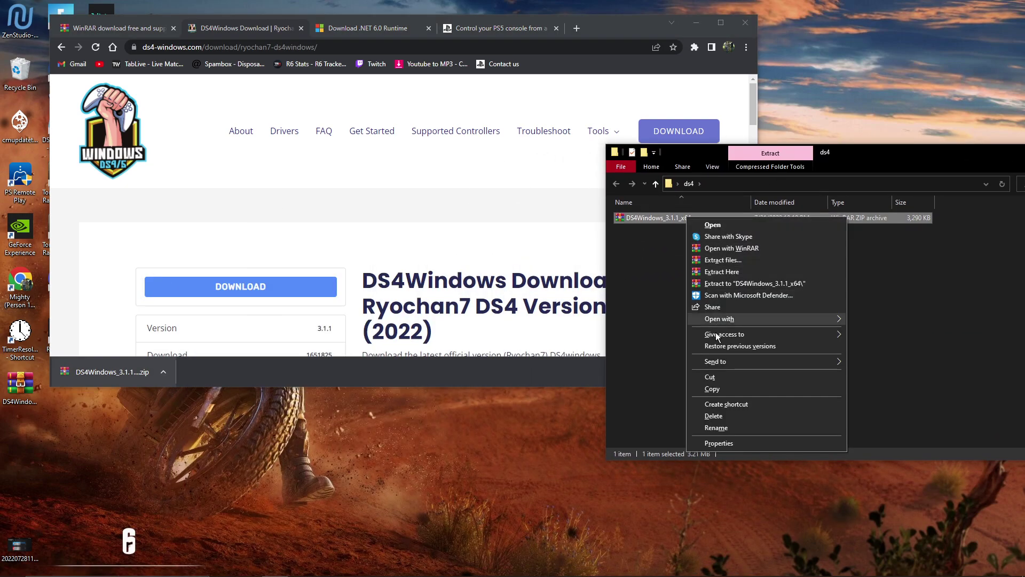
pyautogui.click(738, 273)
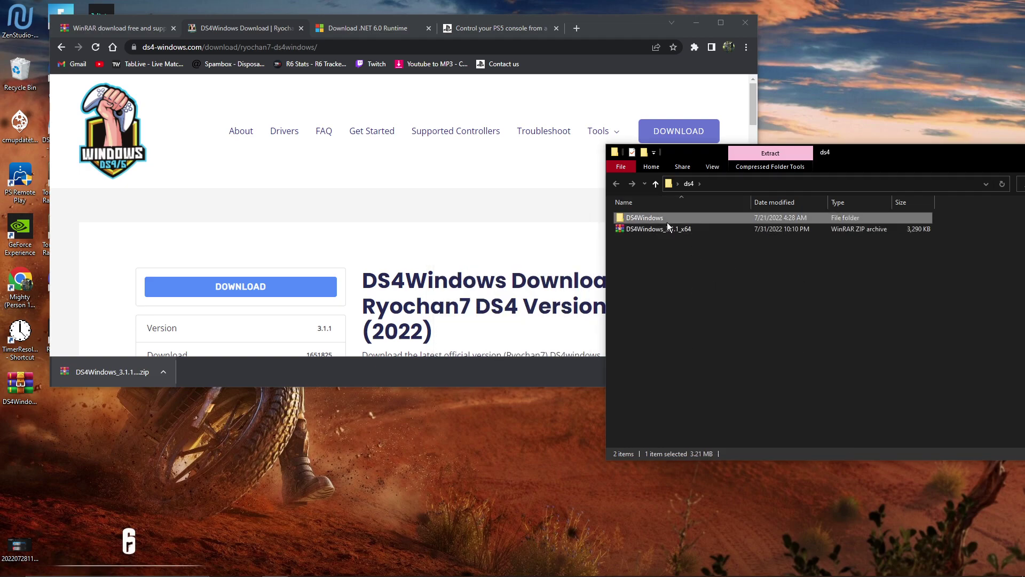
# Open the extracted DS4Windows folder and locate the DS4Windows application
pyautogui.doubleClick(668, 219)
pyautogui.scroll(-2, 670, 305)
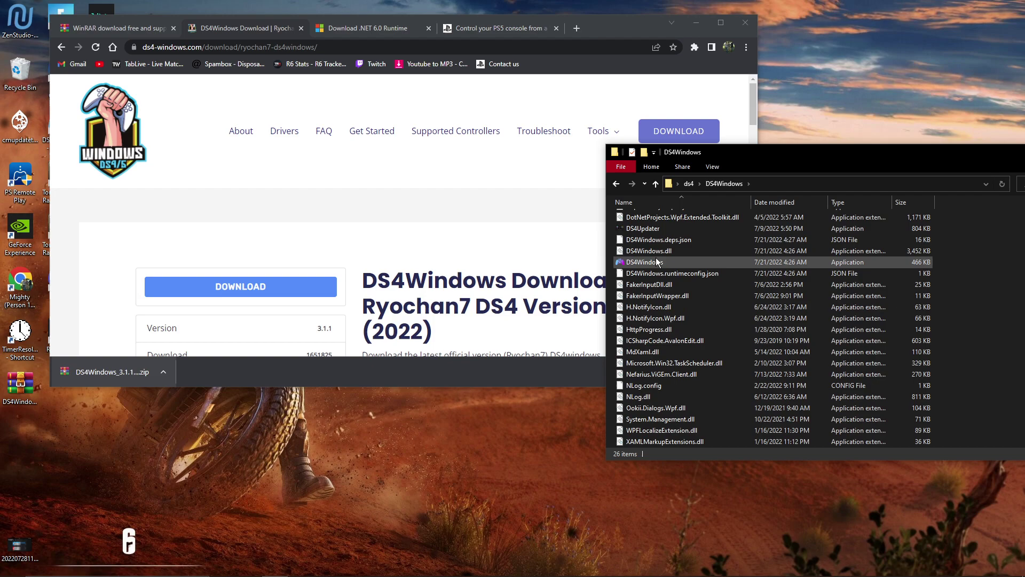
pyautogui.scroll(1, 660, 264)
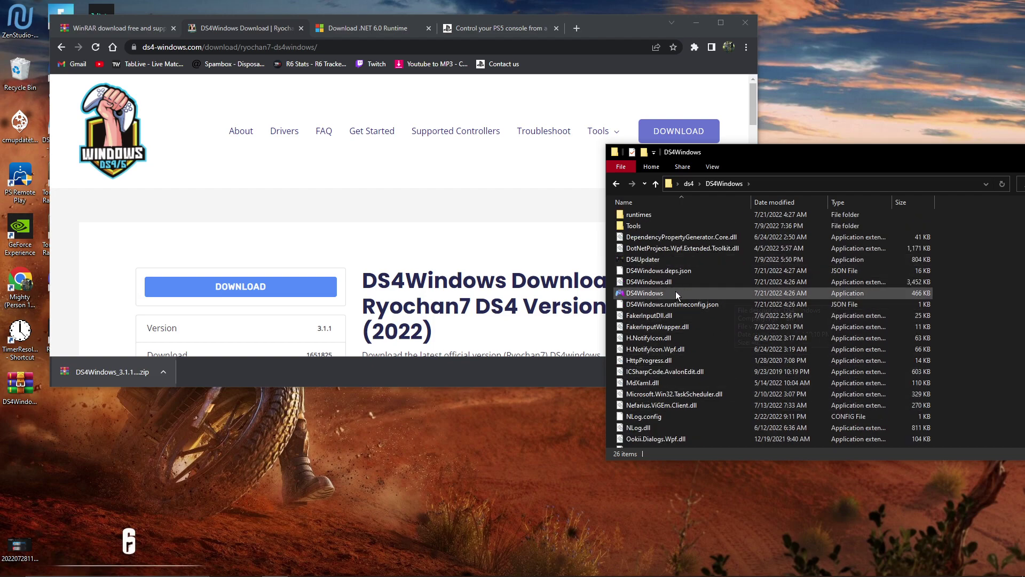
pyautogui.moveTo(744, 156); pyautogui.dragTo(495, 258)
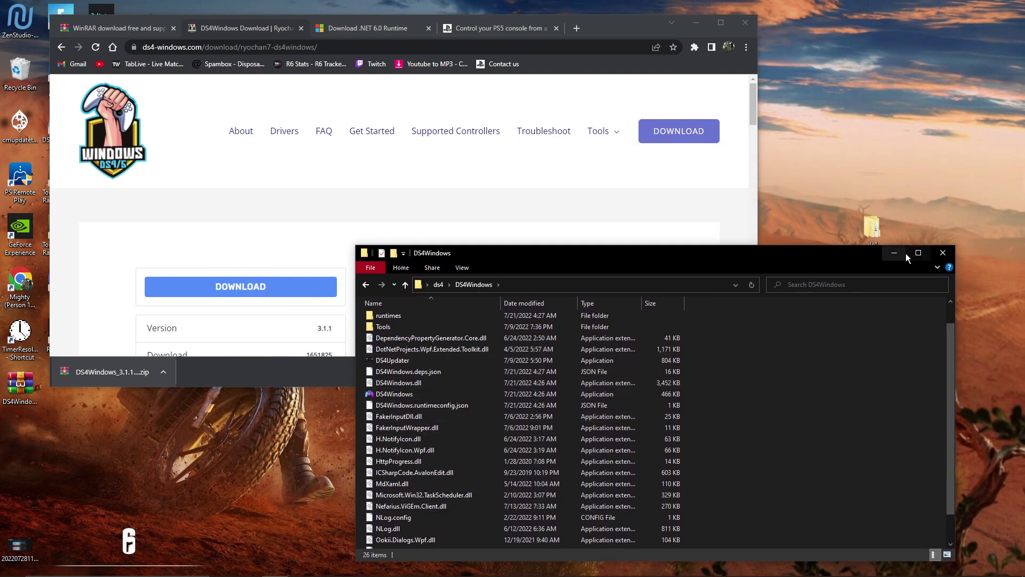
# Close the folder window and move the ds4 folder from the desktop to the Recycle Bin
pyautogui.click(943, 252)
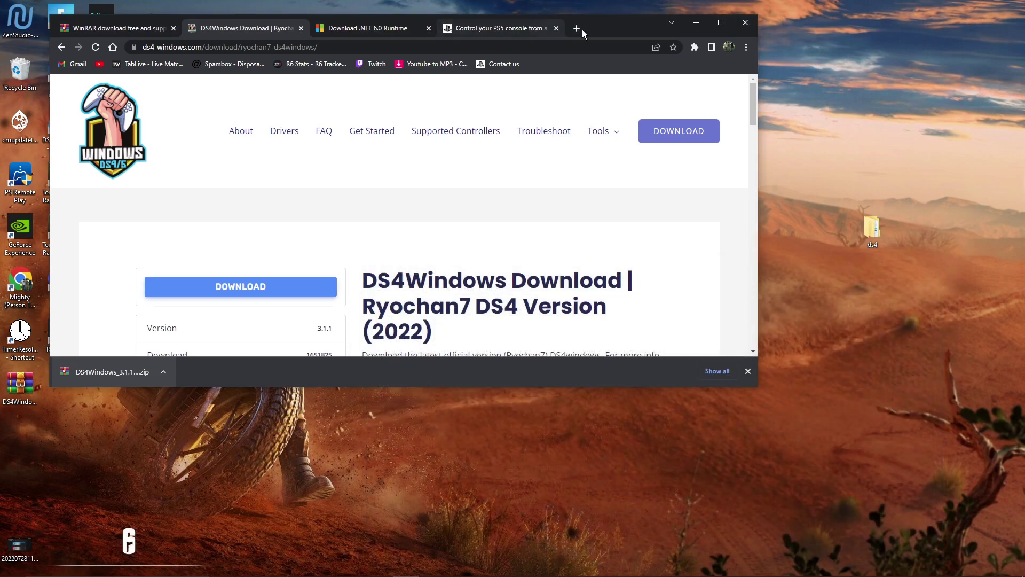
pyautogui.moveTo(607, 33); pyautogui.dragTo(693, 47)
pyautogui.moveTo(872, 227); pyautogui.dragTo(21, 64)
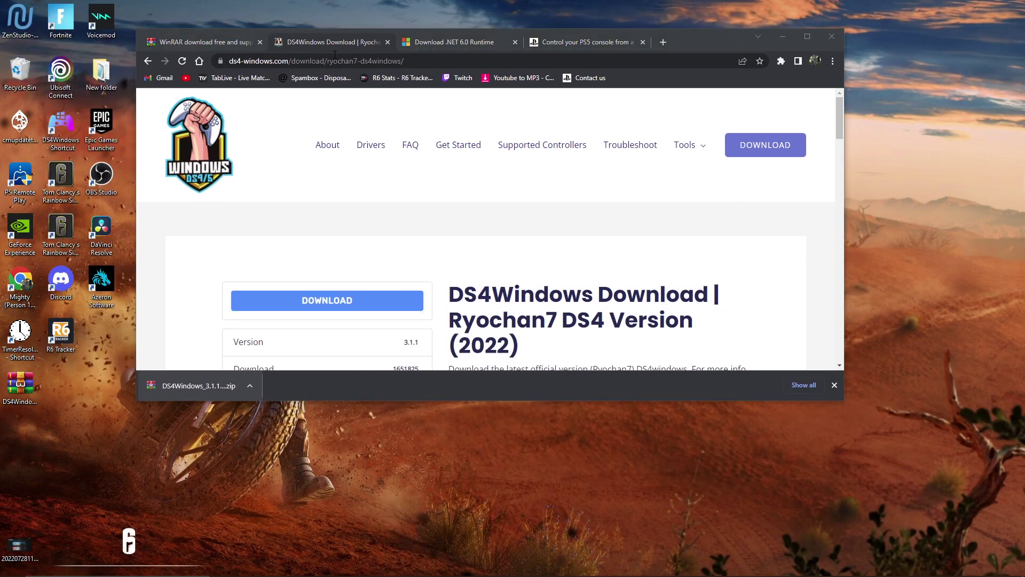
# Maximize the browser on the PS5 Remote Play page and accept the license agreement and privacy policy for the app download
pyautogui.click(577, 41)
pyautogui.click(807, 36)
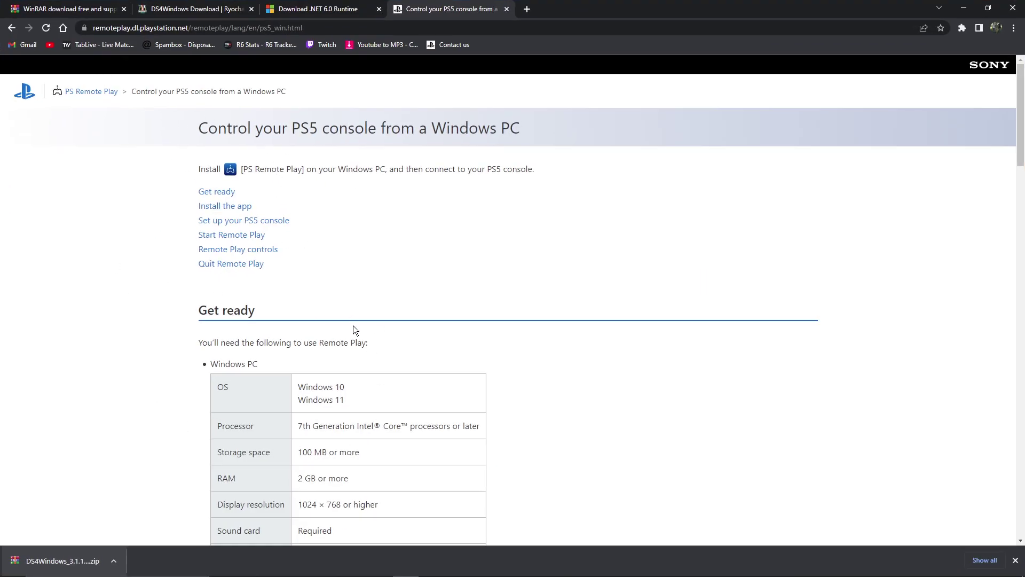
pyautogui.scroll(-3, 353, 325)
pyautogui.scroll(3, 358, 348)
pyautogui.scroll(-10, 322, 359)
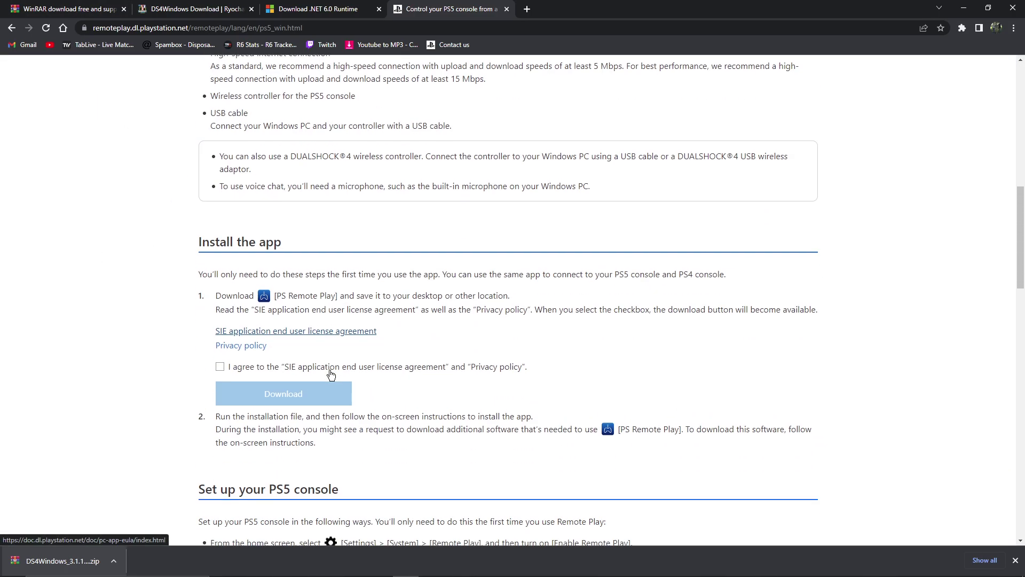
pyautogui.click(250, 368)
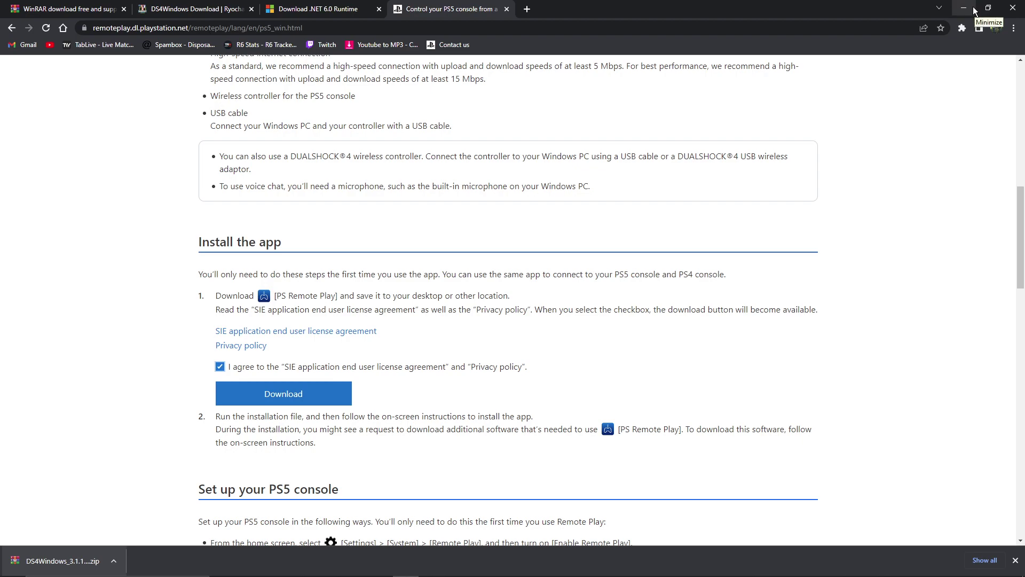
# Minimize the browser and check the connected controllers and their profiles in DS4Windows
pyautogui.click(974, 9)
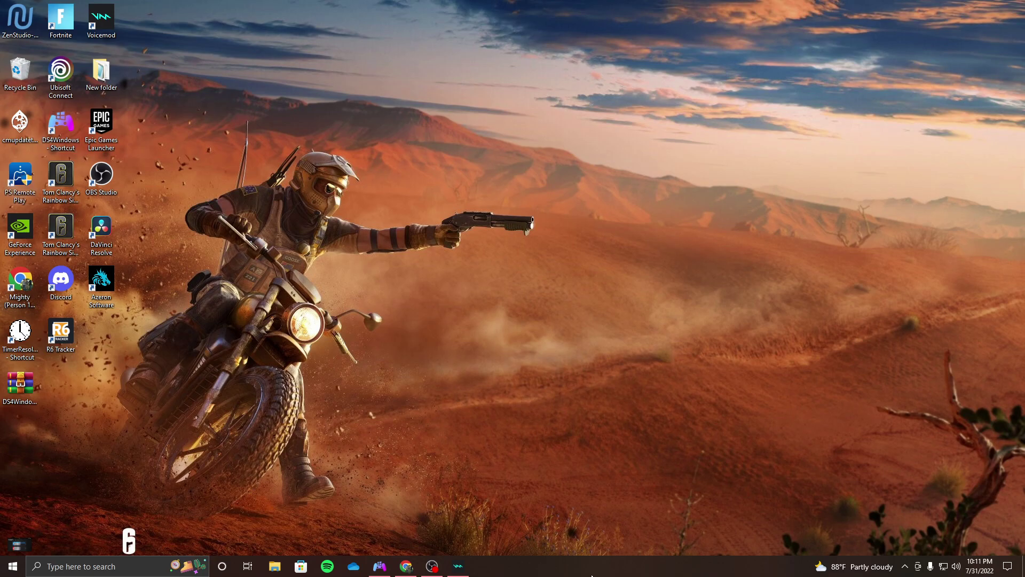
pyautogui.click(389, 565)
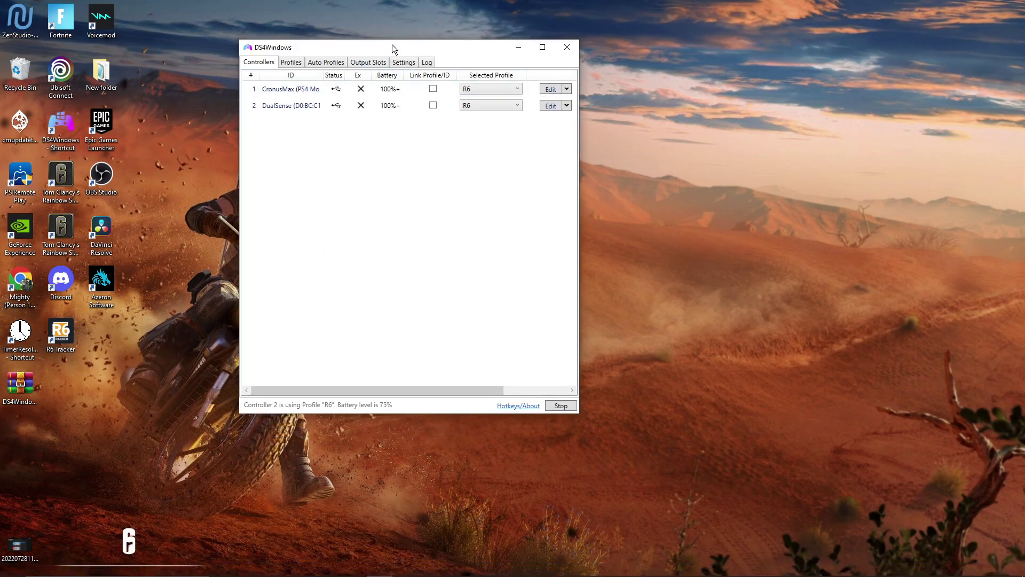
pyautogui.moveTo(392, 45); pyautogui.dragTo(459, 155)
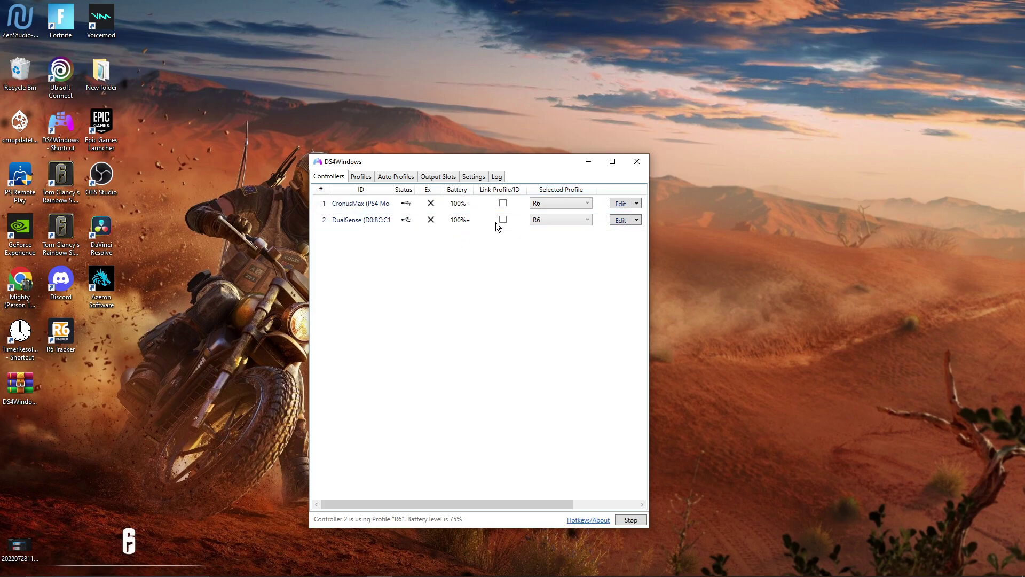
pyautogui.click(589, 161)
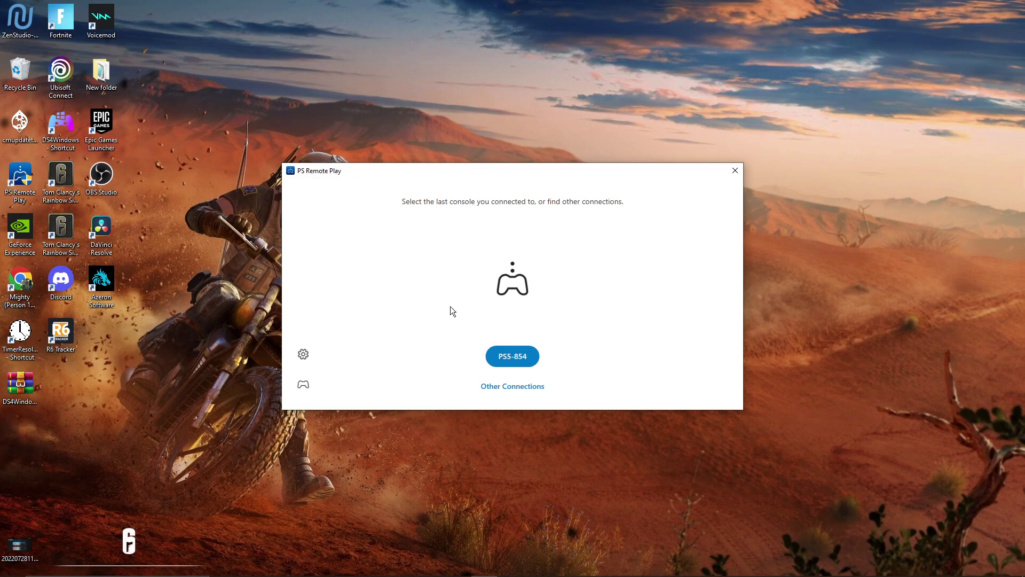
# Switch to PS Remote Play and connect to a PS5 through Other Connections, acknowledging the Remote Play notice
pyautogui.click(482, 385)
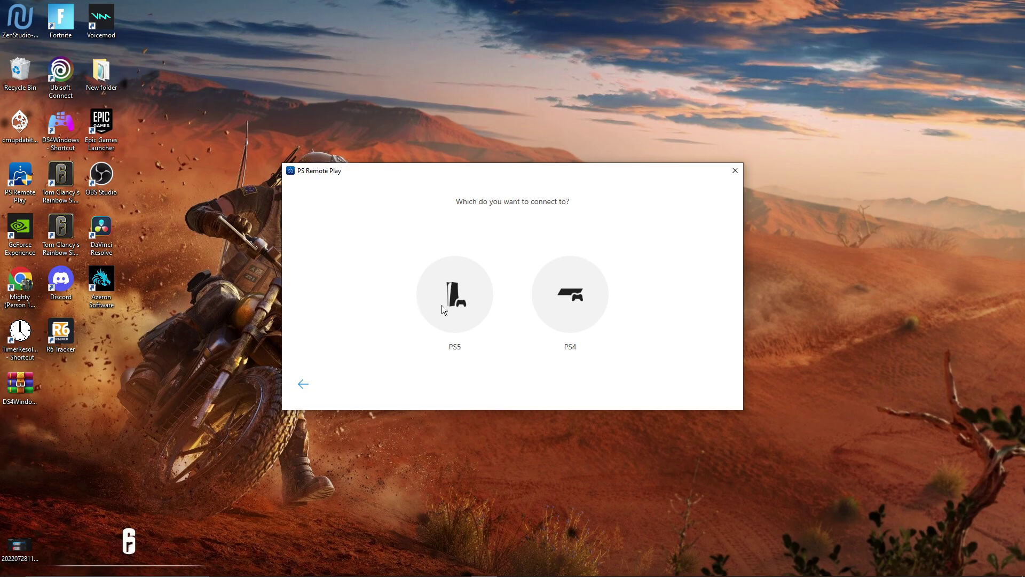
pyautogui.click(464, 306)
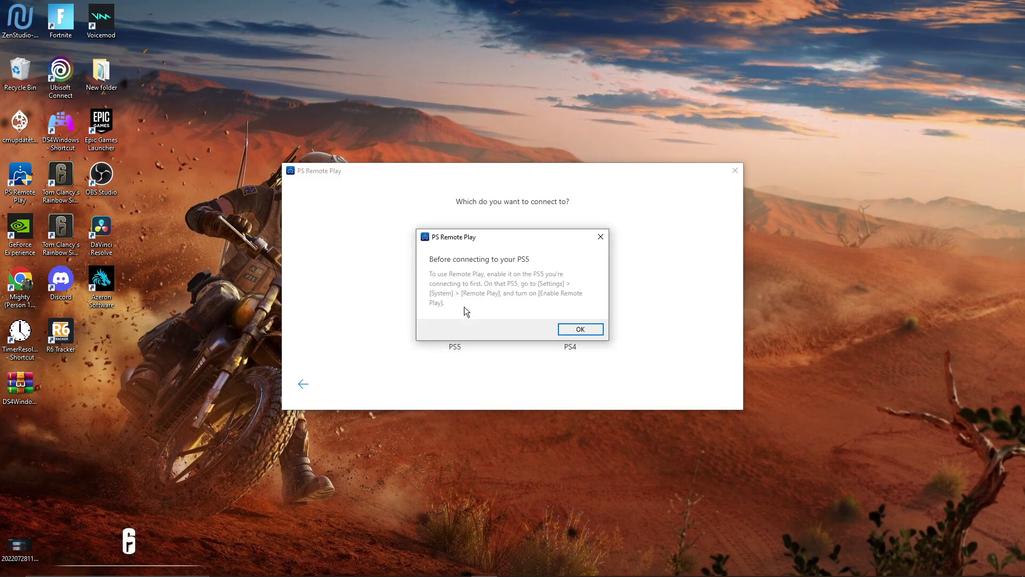
pyautogui.click(587, 327)
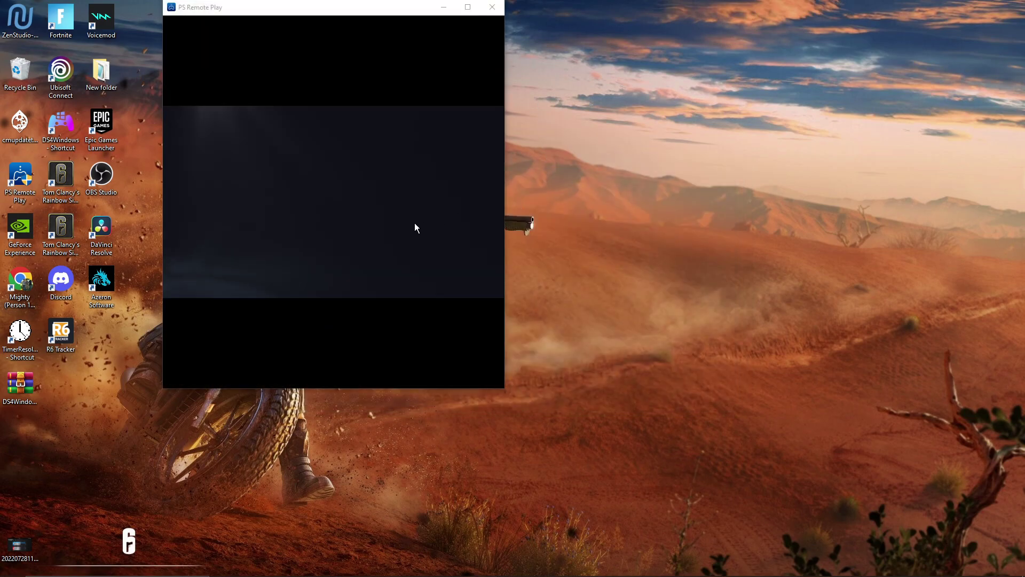
# Maximize the PS Remote Play stream window and turn on the microphone
pyautogui.moveTo(388, 14); pyautogui.dragTo(637, 119)
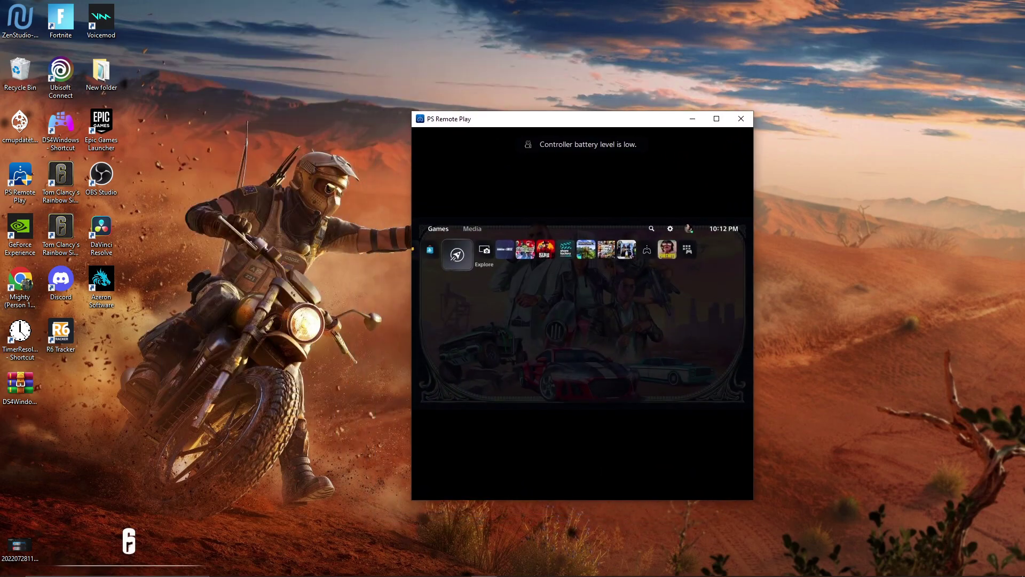
pyautogui.moveTo(693, 472)
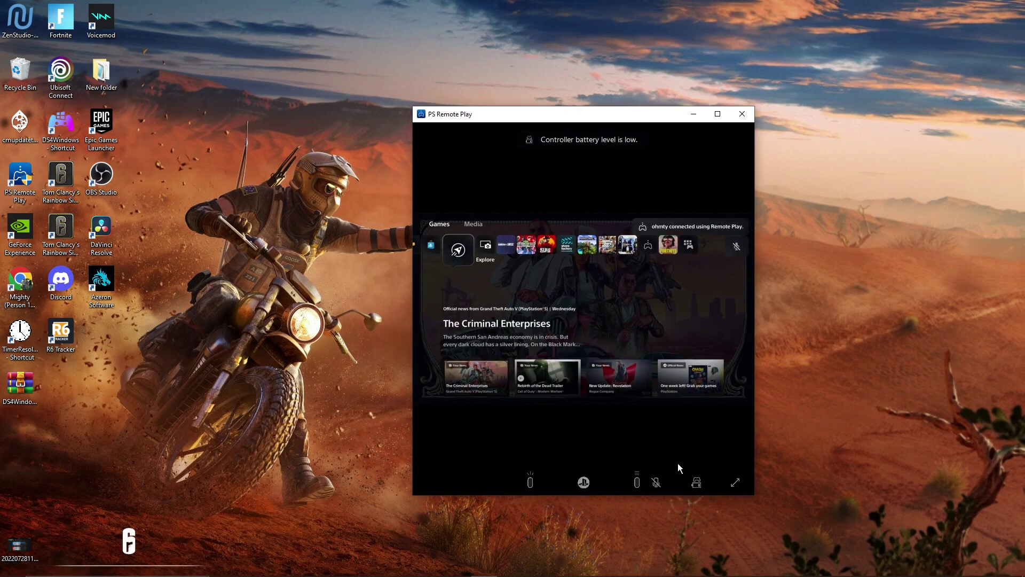
pyautogui.click(717, 113)
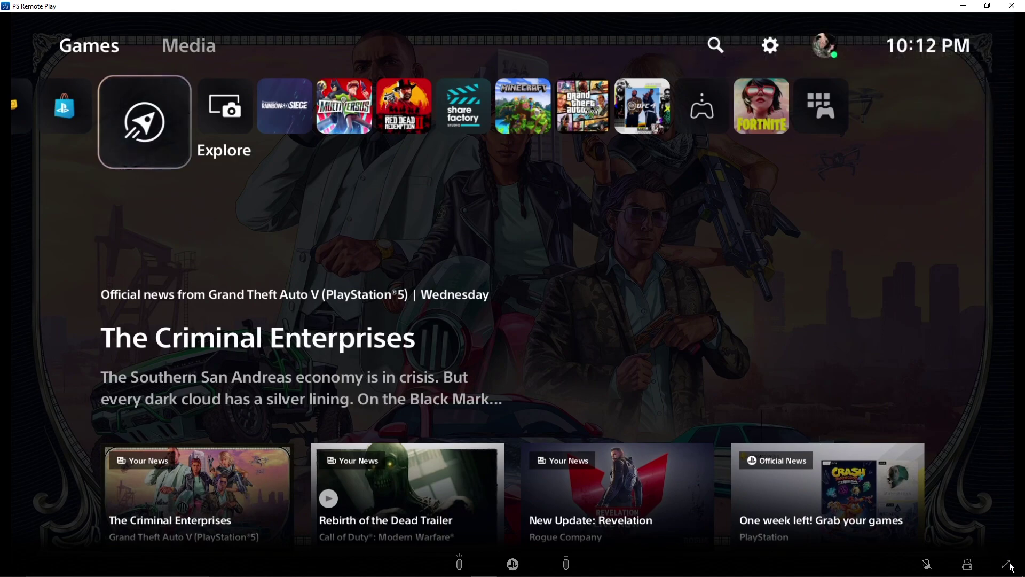
pyautogui.click(927, 565)
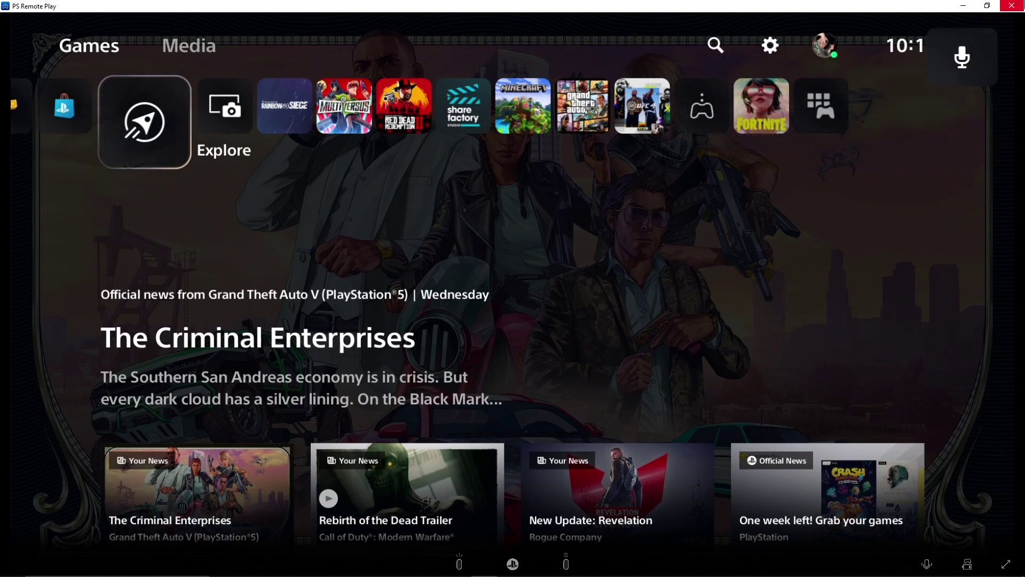
# Minimize the PS Remote Play stream window to the desktop and switch to the OBS Studio window
pyautogui.click(964, 6)
pyautogui.click(485, 566)
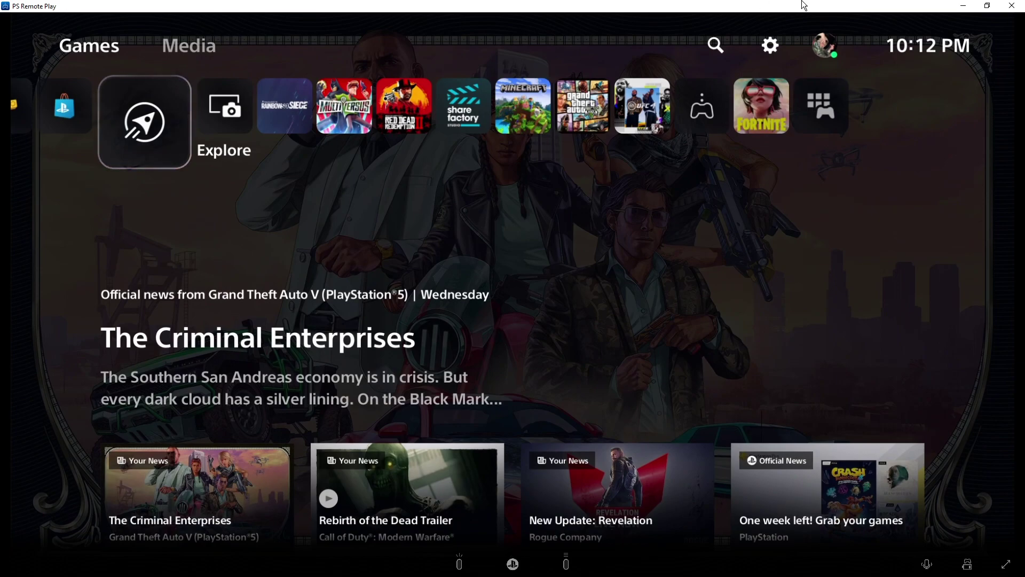
pyautogui.click(959, 5)
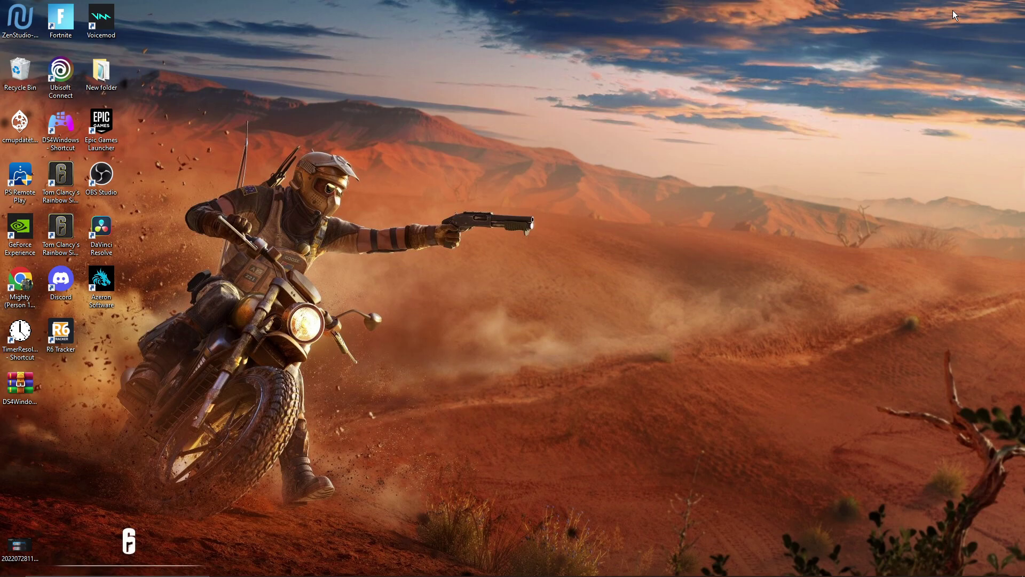
pyautogui.moveTo(571, 574)
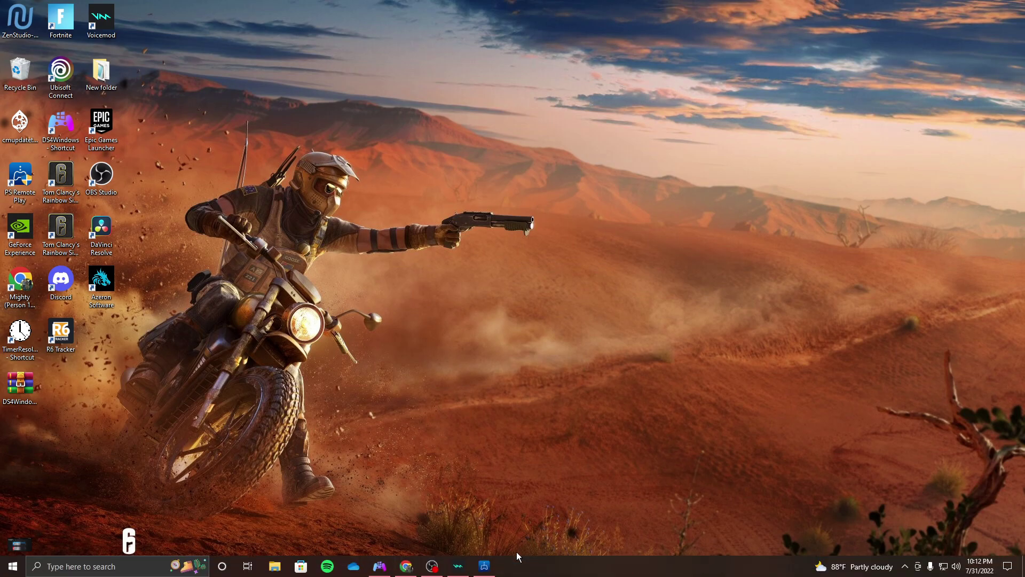
pyautogui.click(484, 566)
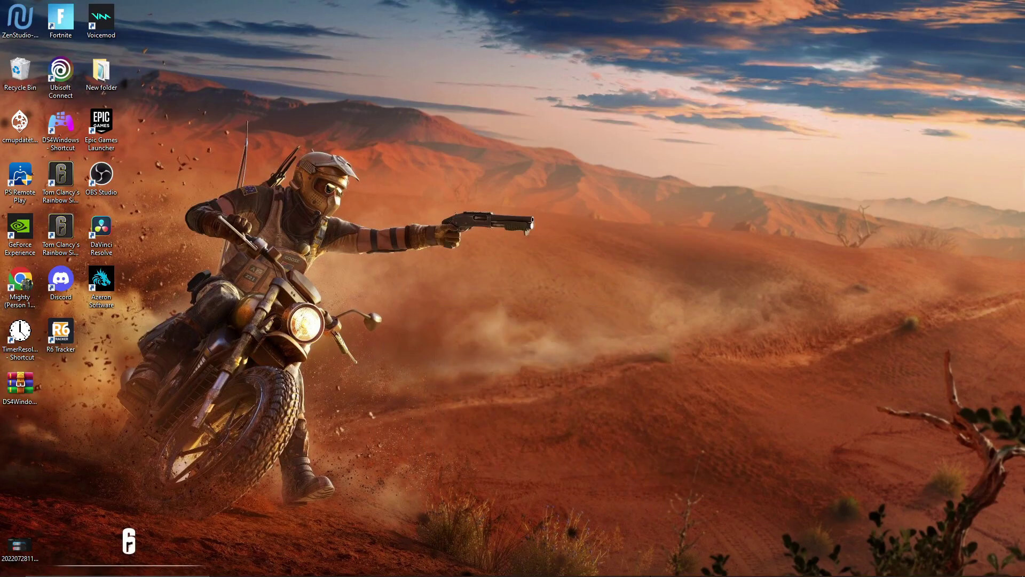
pyautogui.moveTo(578, 571)
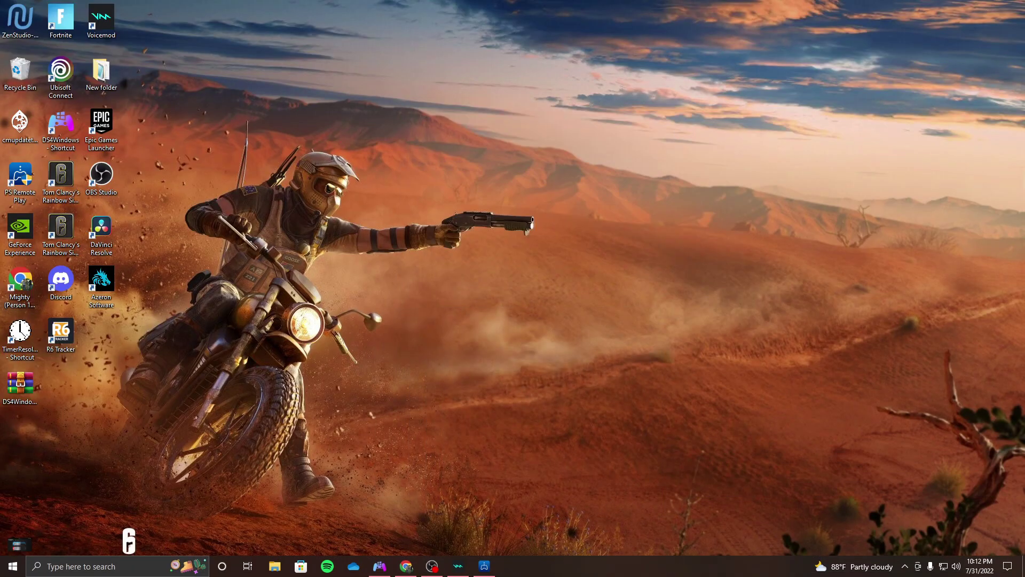
pyautogui.click(432, 566)
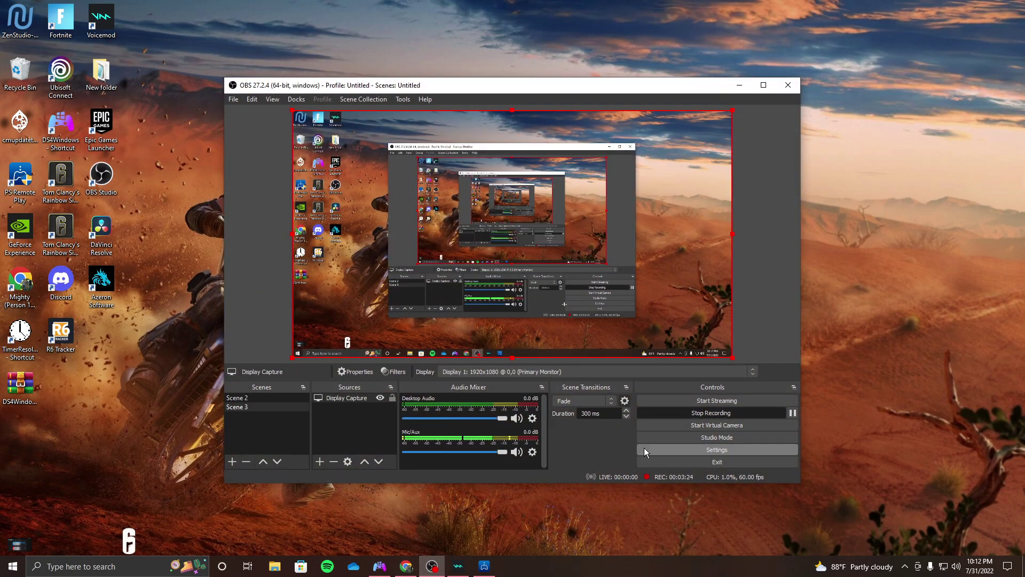